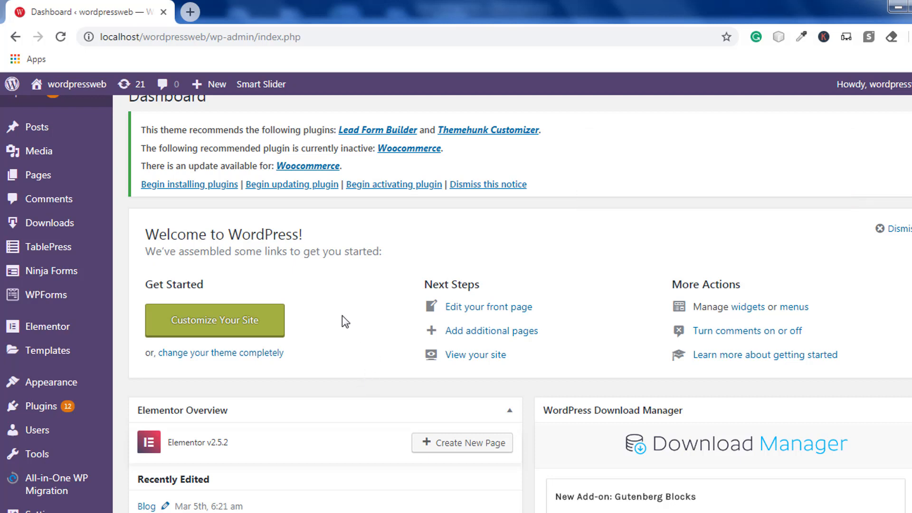
Step: Search the plugins available to add for "cookies consent"
mouse_move(35, 407)
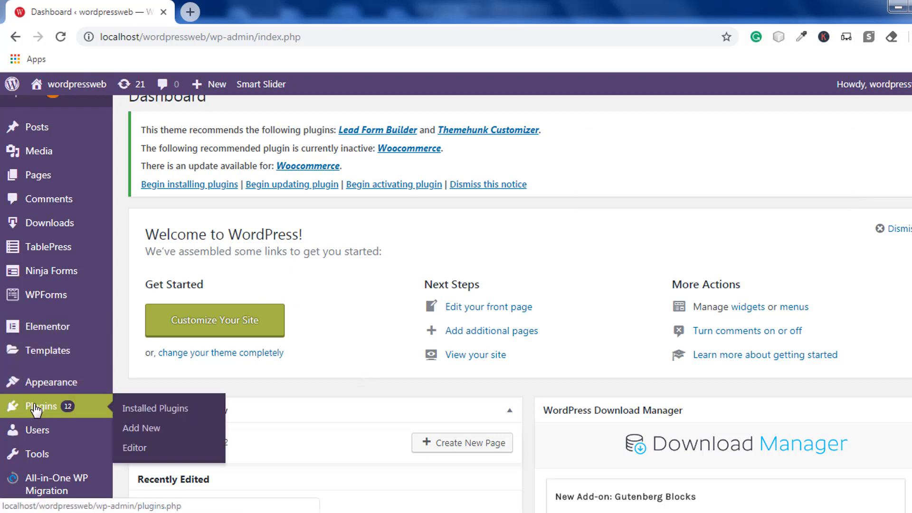
left_click(145, 434)
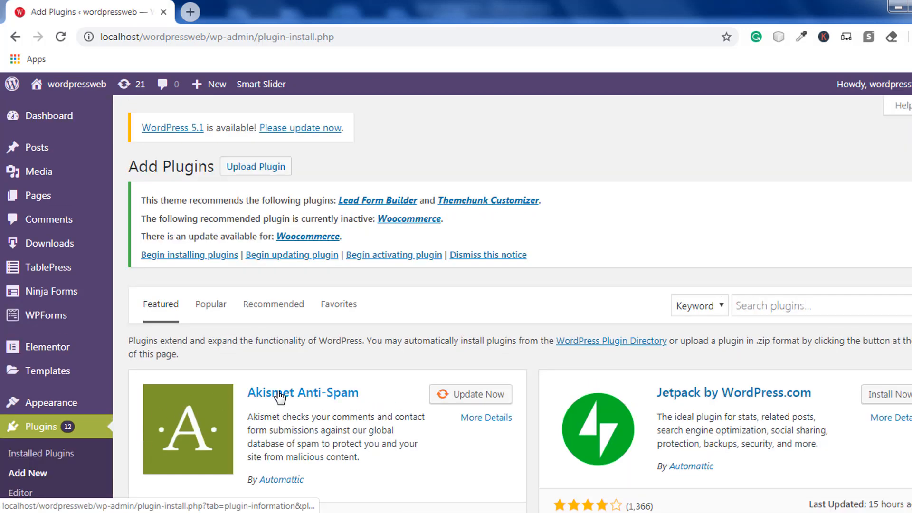
left_click(751, 308)
type("co")
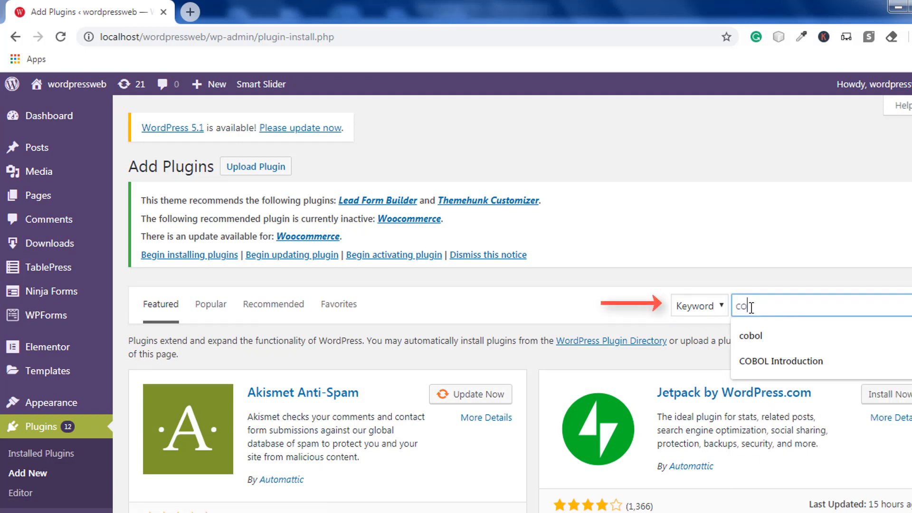
type("okies")
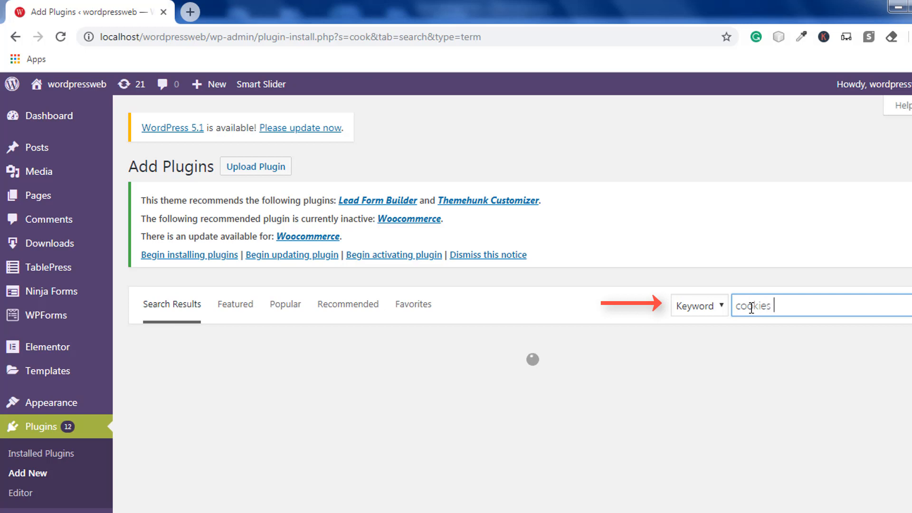
type(" consent")
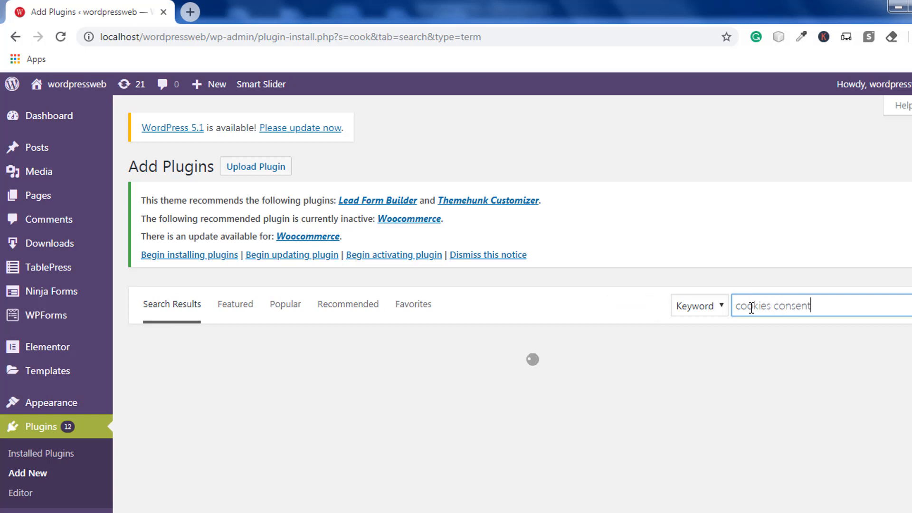
Step: Install and activate the GDPR Cookie Consent plugin by WebToffee
scroll(751, 308, "down", 1)
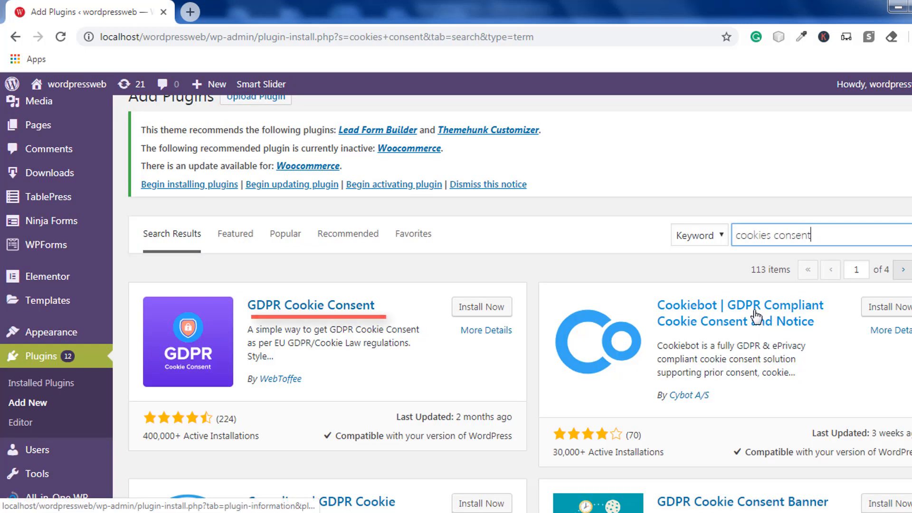
scroll(686, 243, "down", 1)
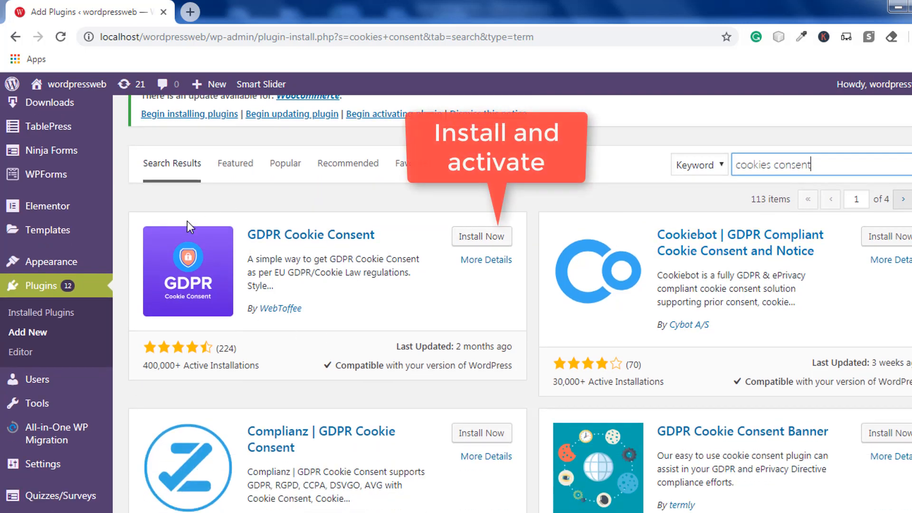
left_click(479, 240)
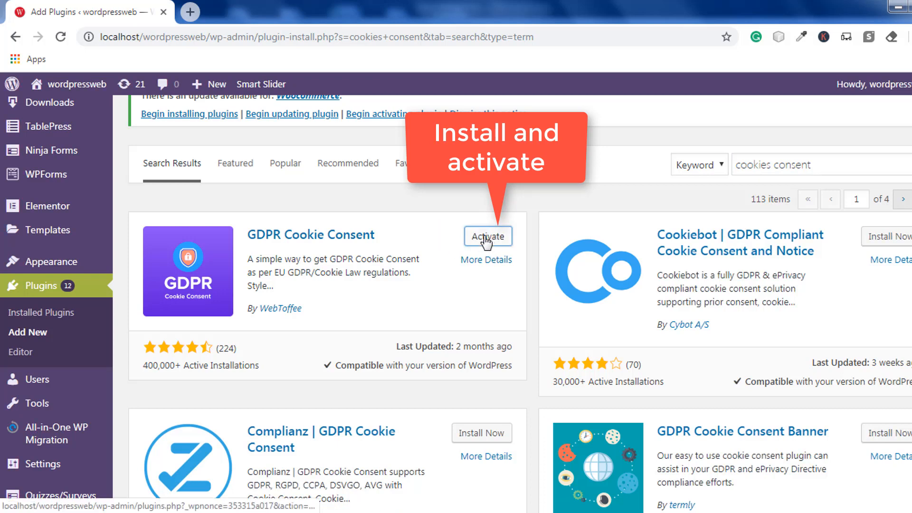
left_click(485, 238)
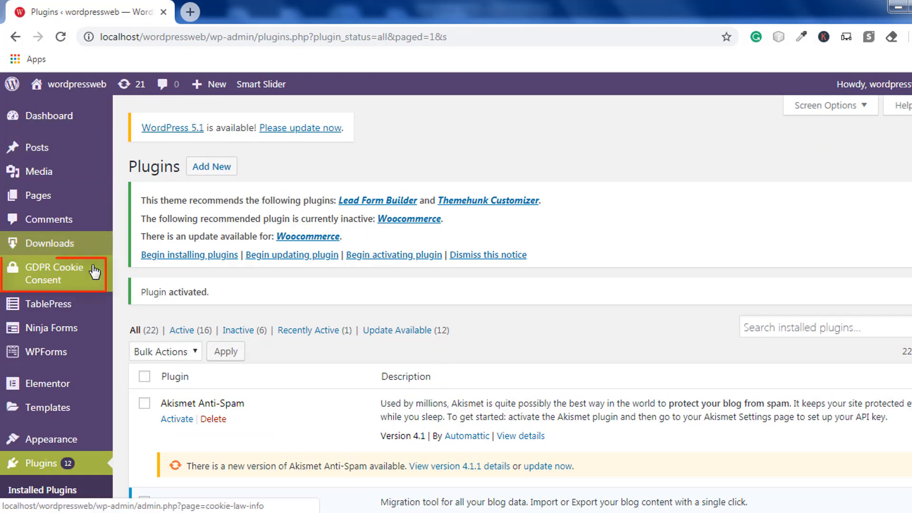
Step: Open the Cookie Law Settings of GDPR Cookie Consent and look through the general cookie bar options
mouse_move(84, 290)
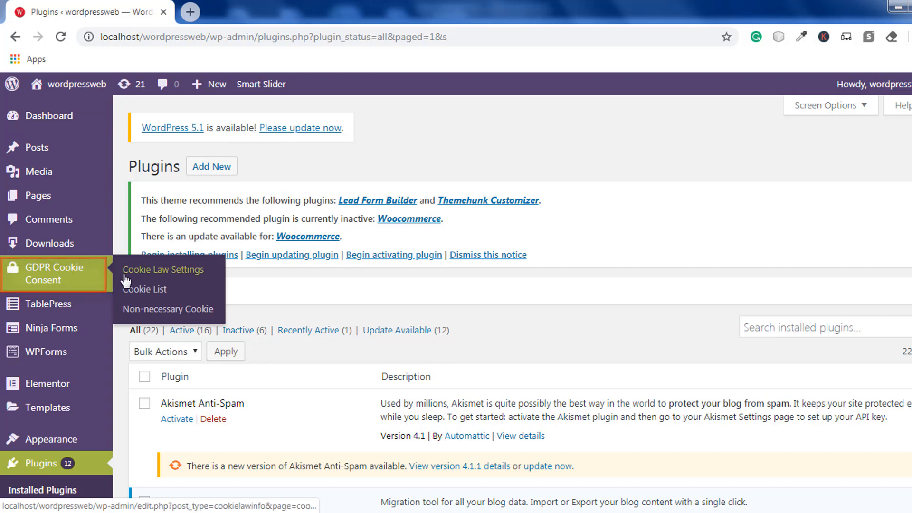
left_click(173, 273)
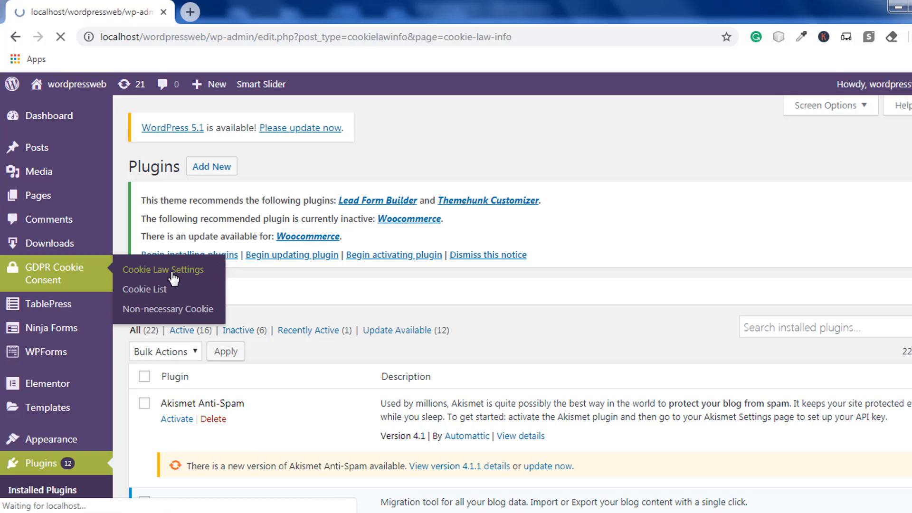
scroll(211, 257, "down", 1)
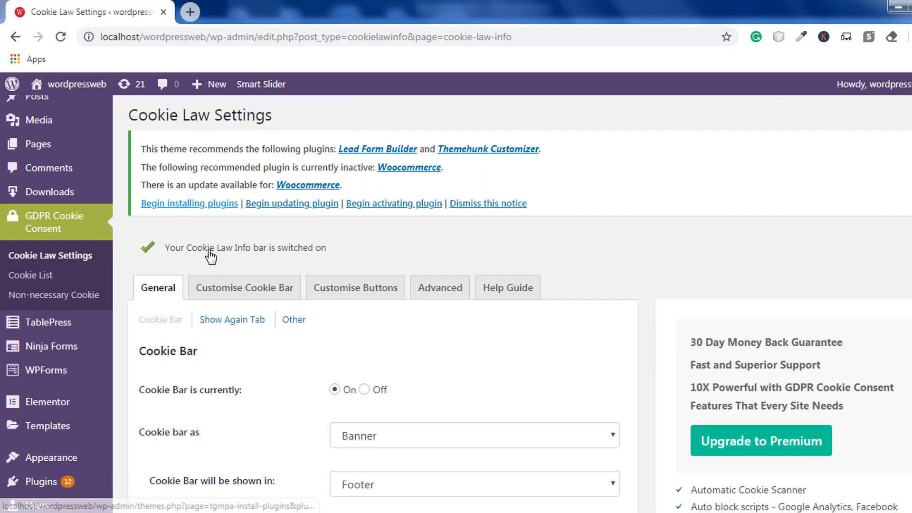
scroll(210, 256, "down", 2)
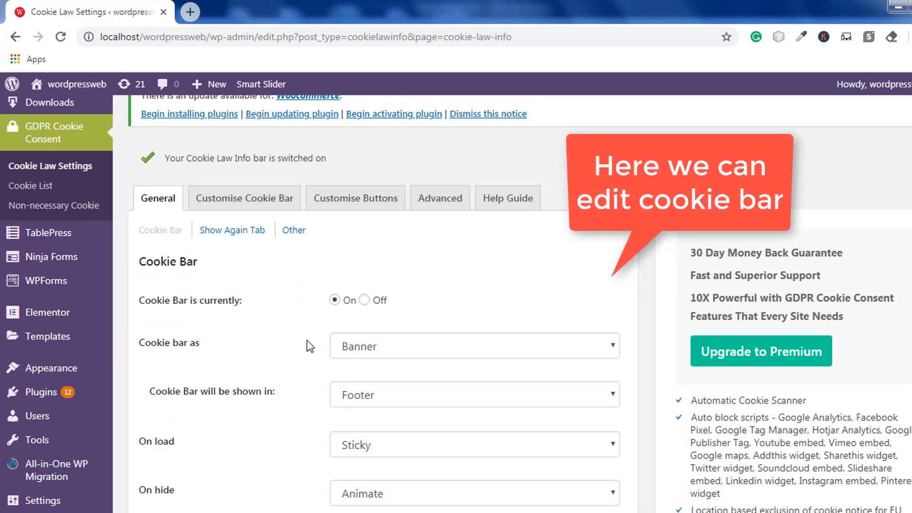
scroll(310, 346, "down", 1)
scroll(345, 254, "down", 1)
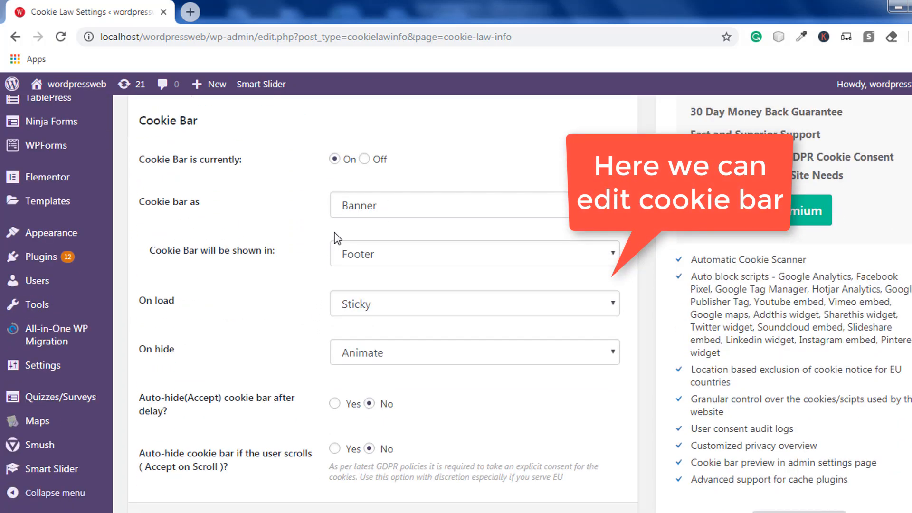
scroll(200, 167, "up", 1)
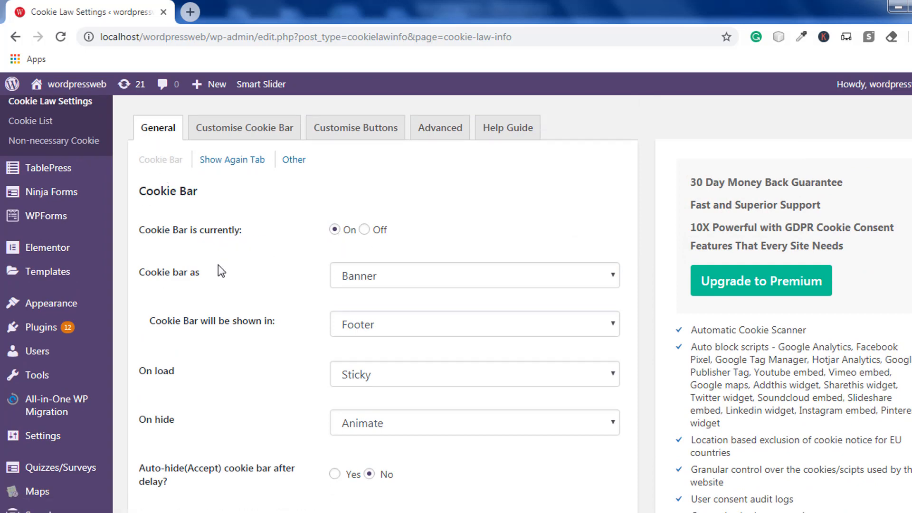
Step: Examine the choices for the cookie bar's type, display location and on-load behaviour, leaving Banner, Footer and Sticky selected
left_click(351, 273)
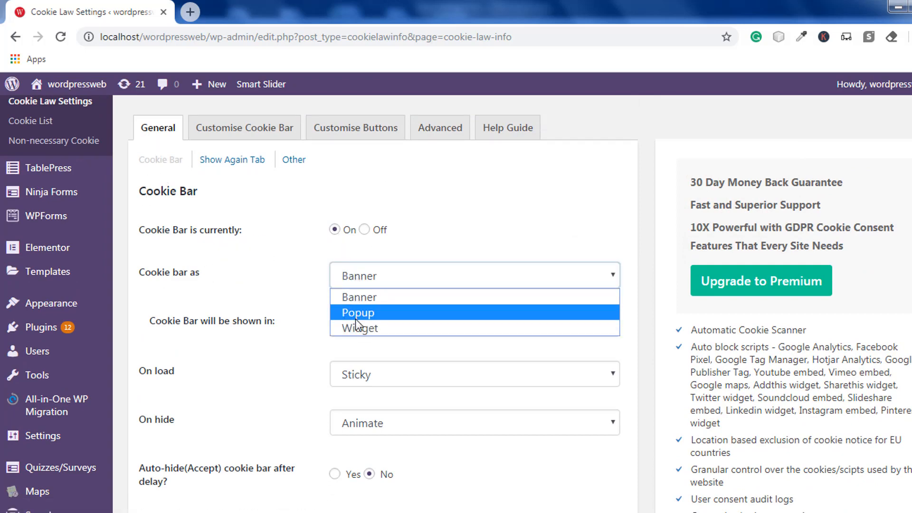
left_click(356, 278)
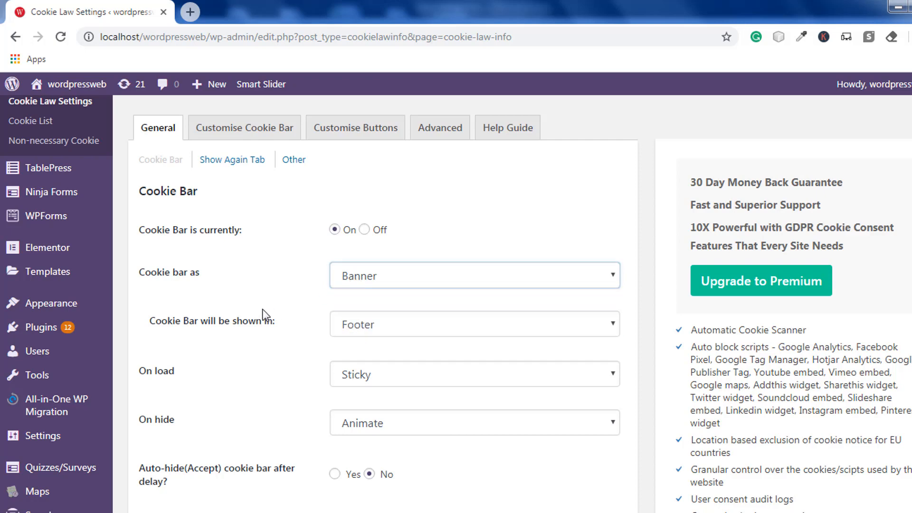
left_click(347, 325)
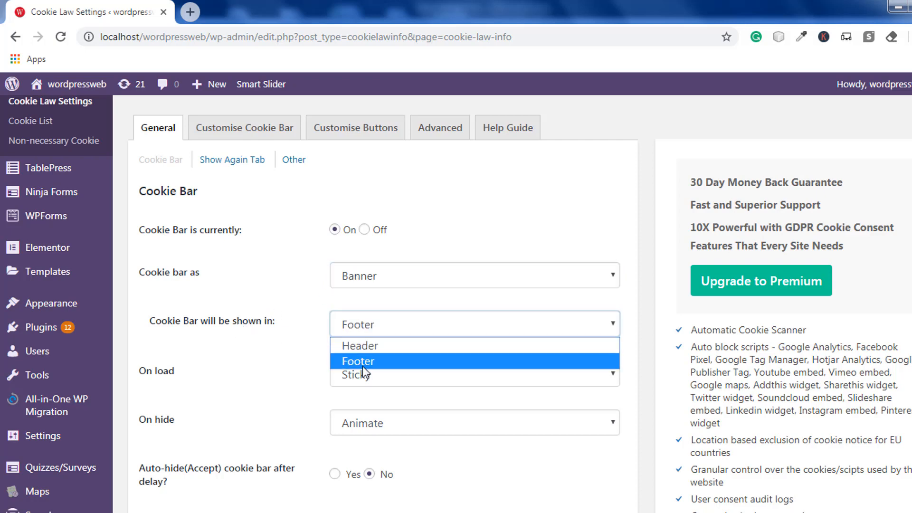
left_click(366, 329)
scroll(351, 323, "down", 1)
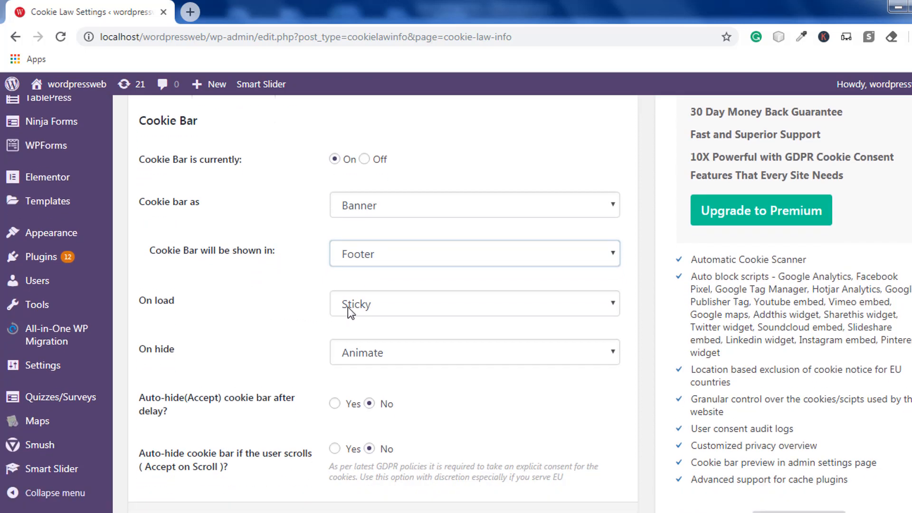
left_click(349, 306)
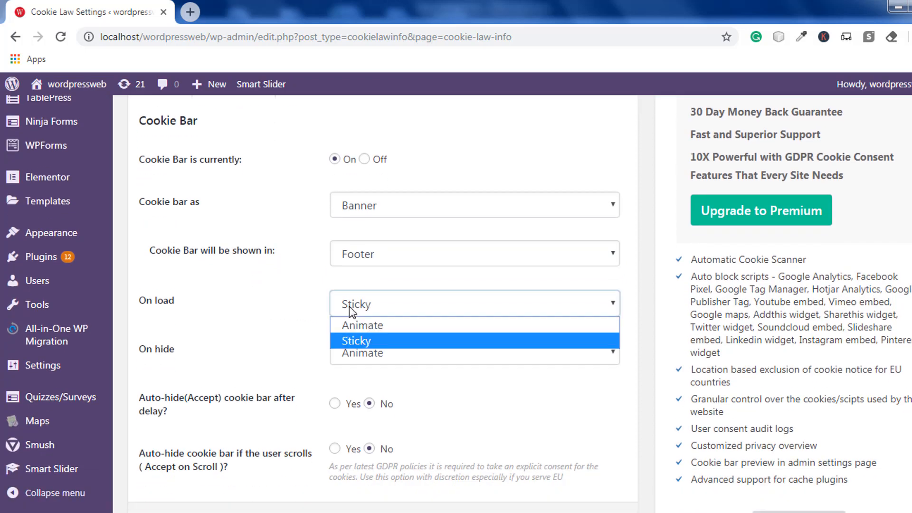
left_click(349, 307)
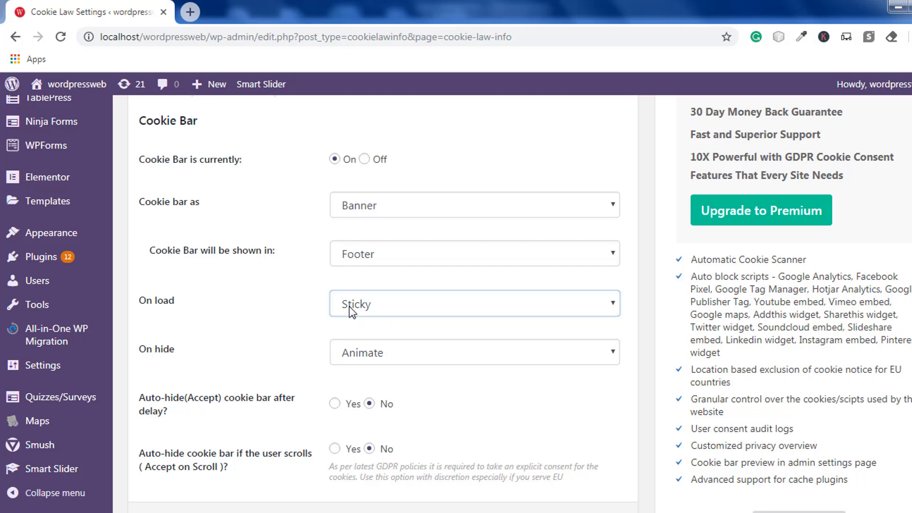
scroll(351, 304, "down", 1)
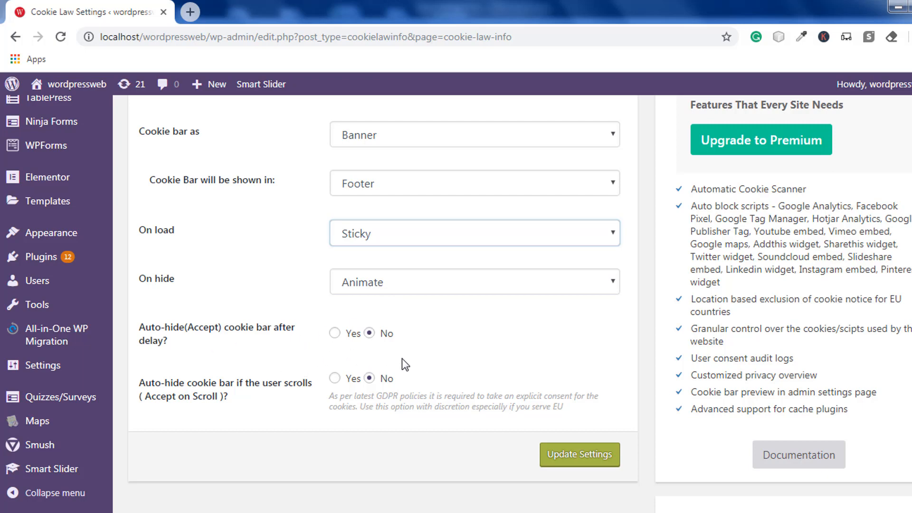
scroll(402, 361, "down", 1)
scroll(523, 347, "up", 4)
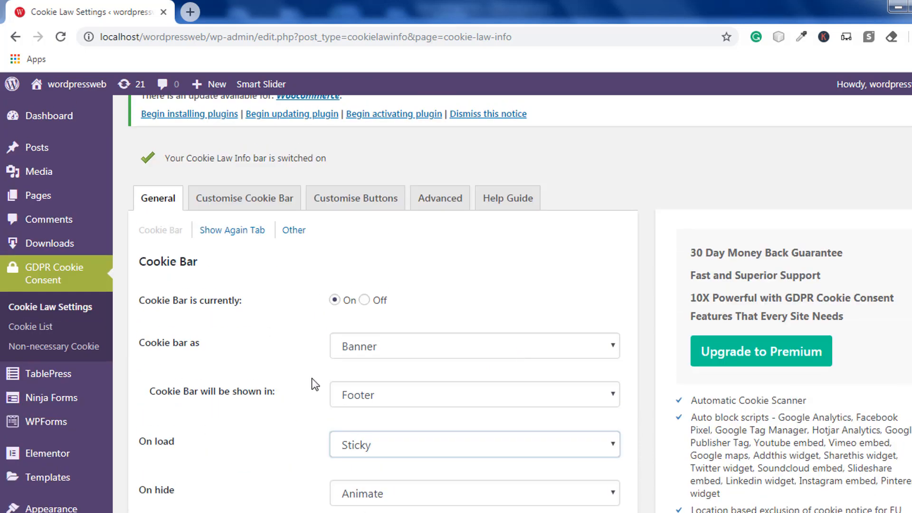
Step: In the cookie bar customisation settings, set the Cookie Bar Colour to black (#000000)
left_click(224, 214)
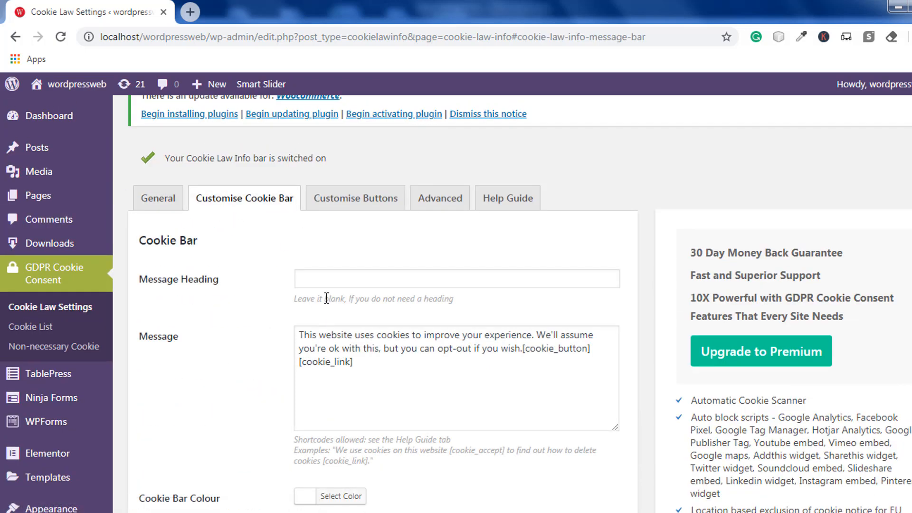
left_click(316, 284)
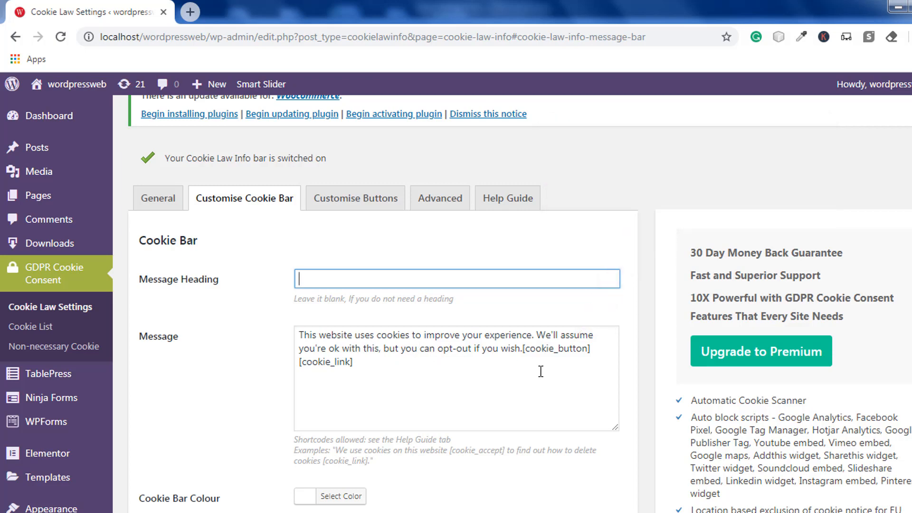
scroll(537, 369, "down", 4)
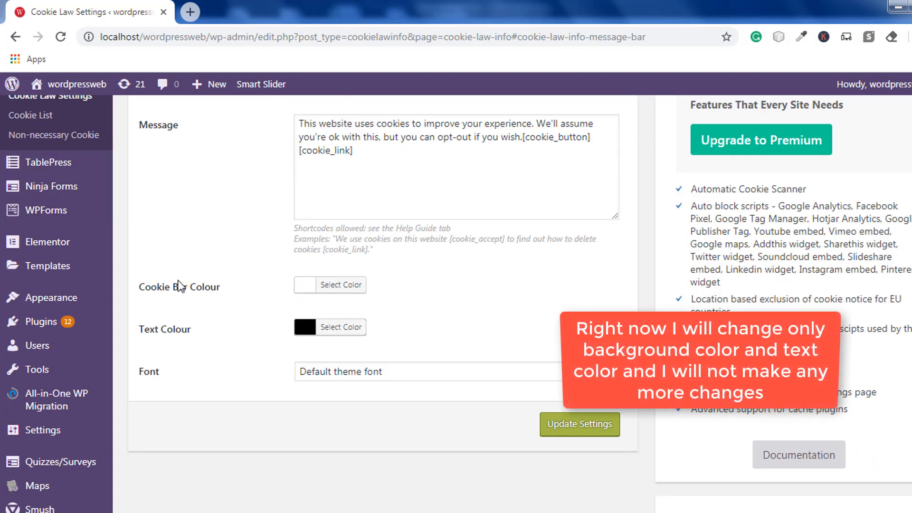
left_click(302, 287)
left_click(308, 447)
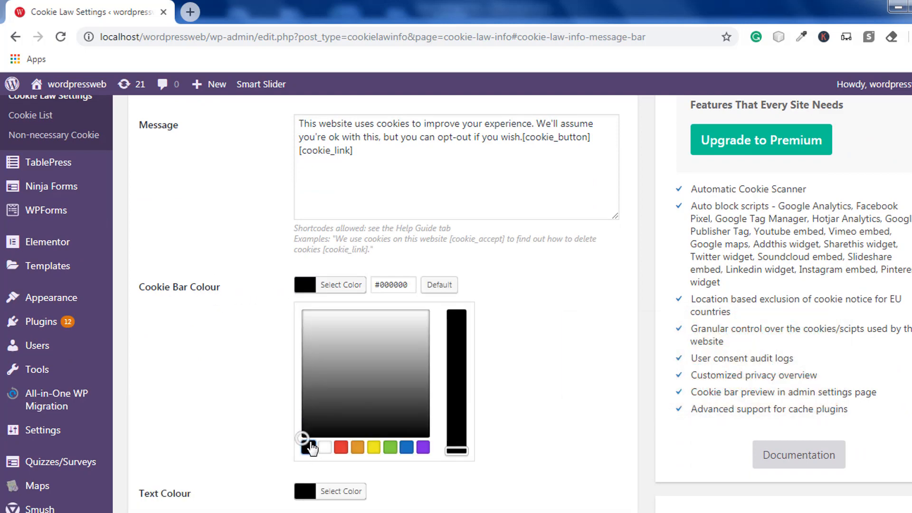
left_click(247, 404)
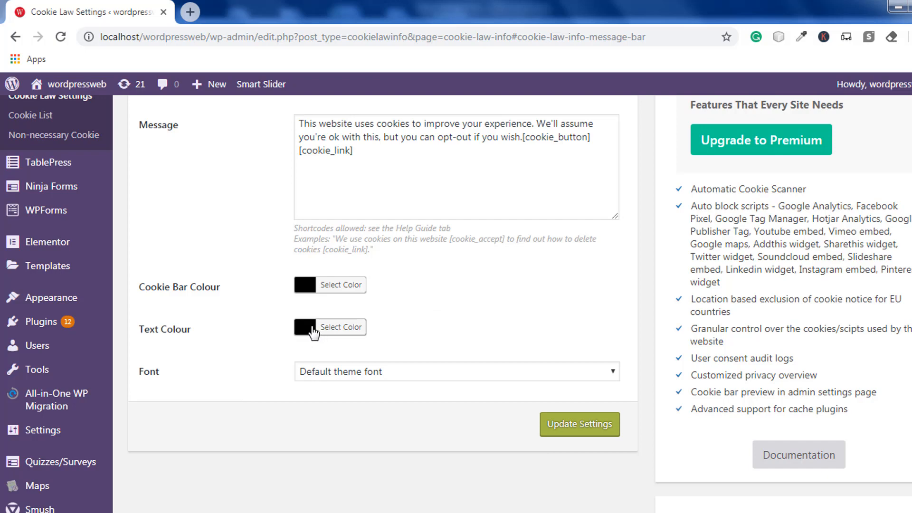
Step: Set the cookie bar's Text Colour to white (#ffffff) and look at the available fonts
left_click(306, 333)
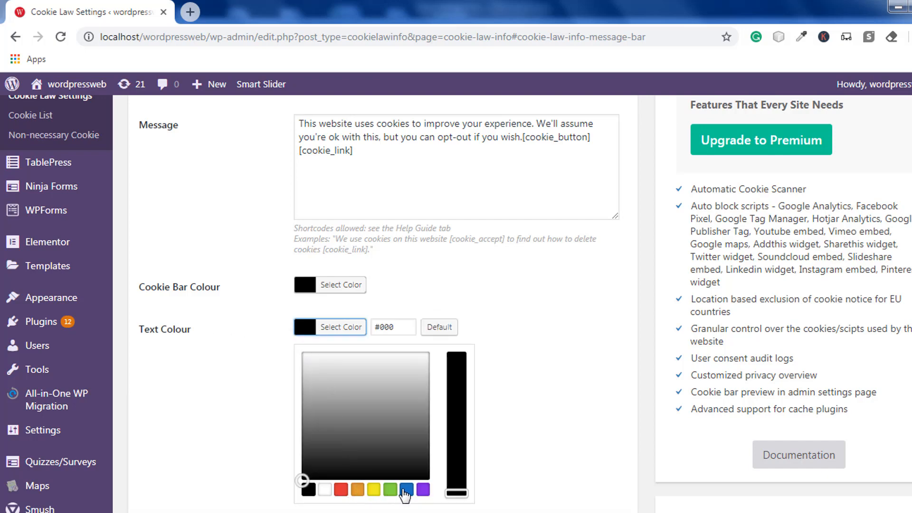
left_click(325, 489)
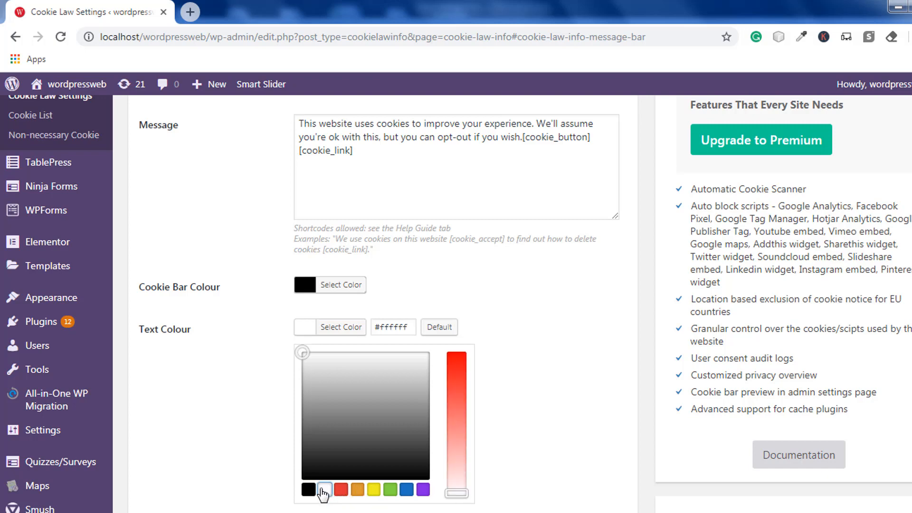
left_click(230, 424)
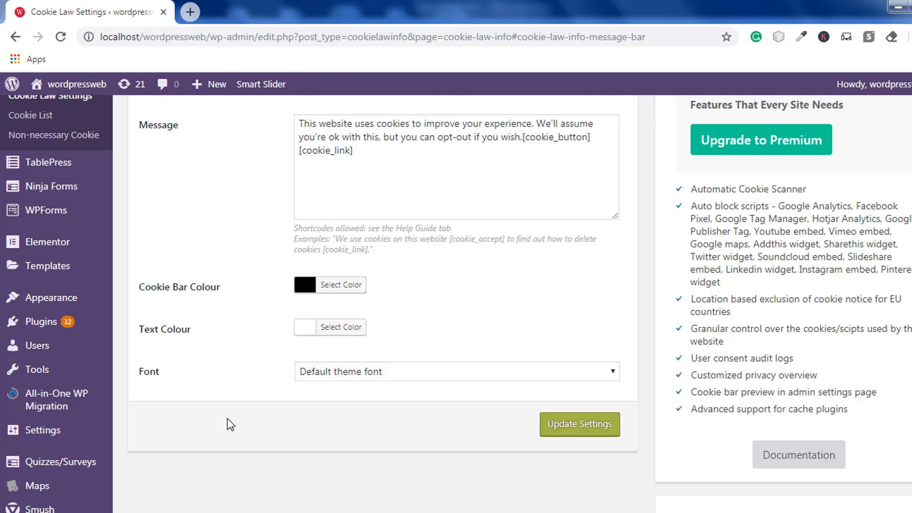
left_click(323, 372)
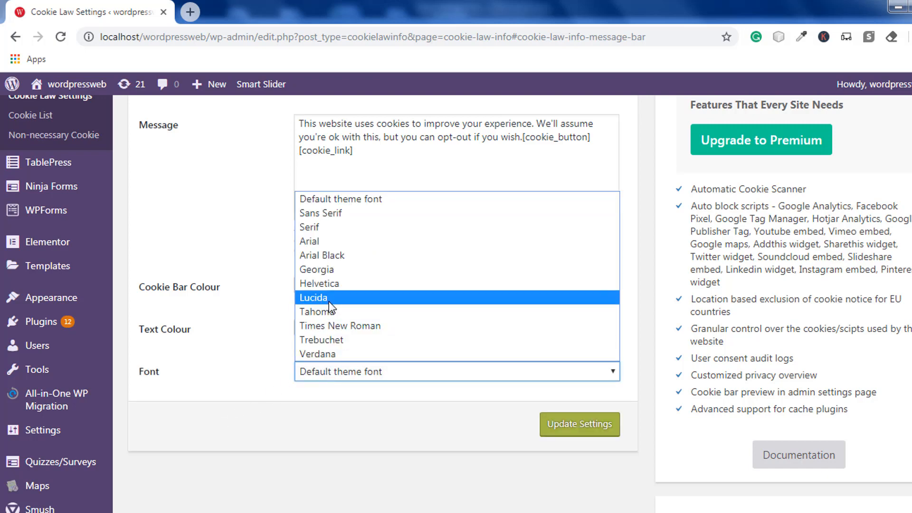
left_click(330, 338)
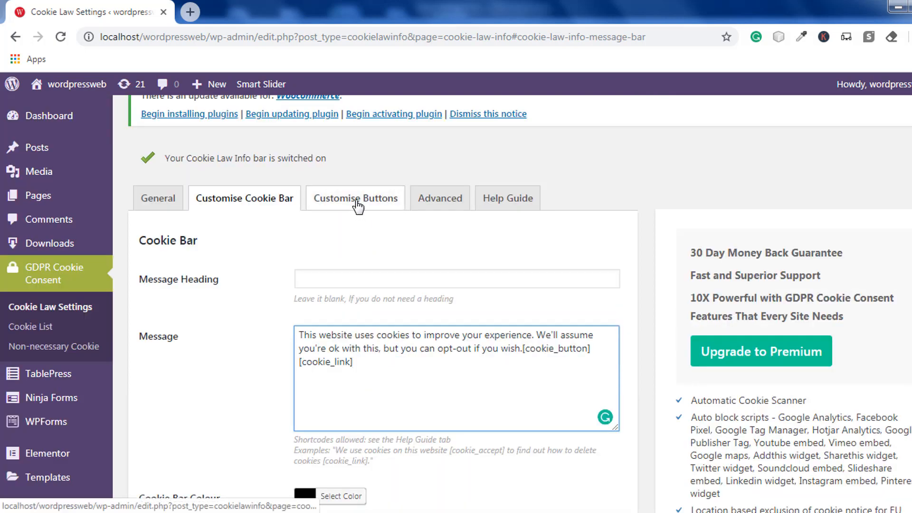
Step: Open the button customisation settings and review the text, colour, action and size options of the main accept button
left_click(358, 204)
scroll(181, 347, "down", 2)
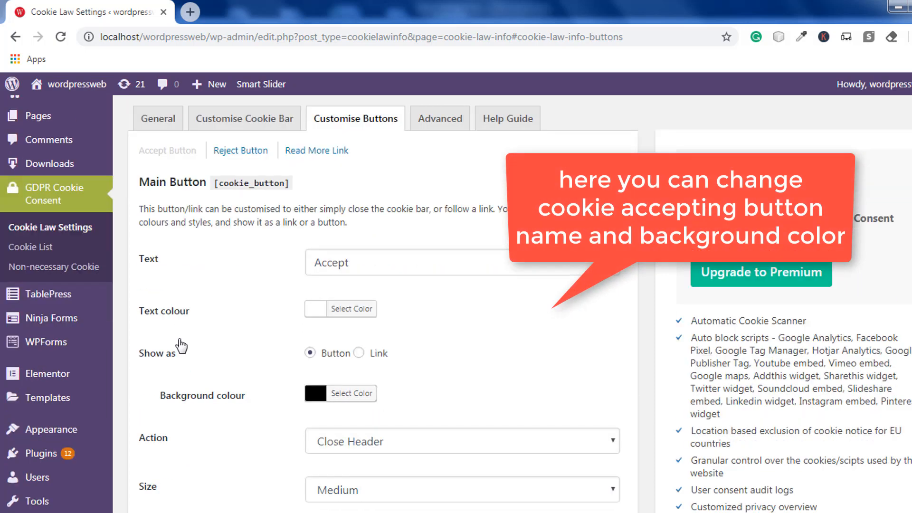
scroll(181, 347, "down", 2)
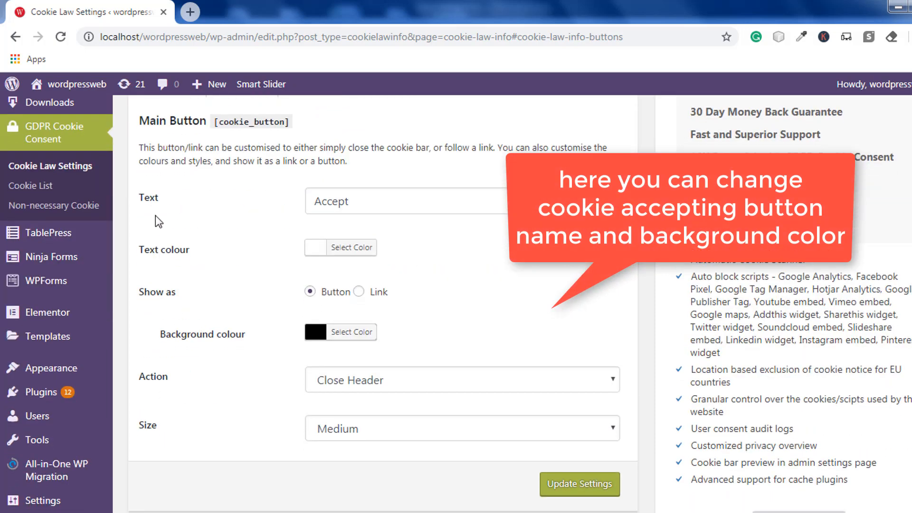
Step: Set the main accept button's background colour to the green preset, keeping the text Accept and the Button style
left_click(341, 204)
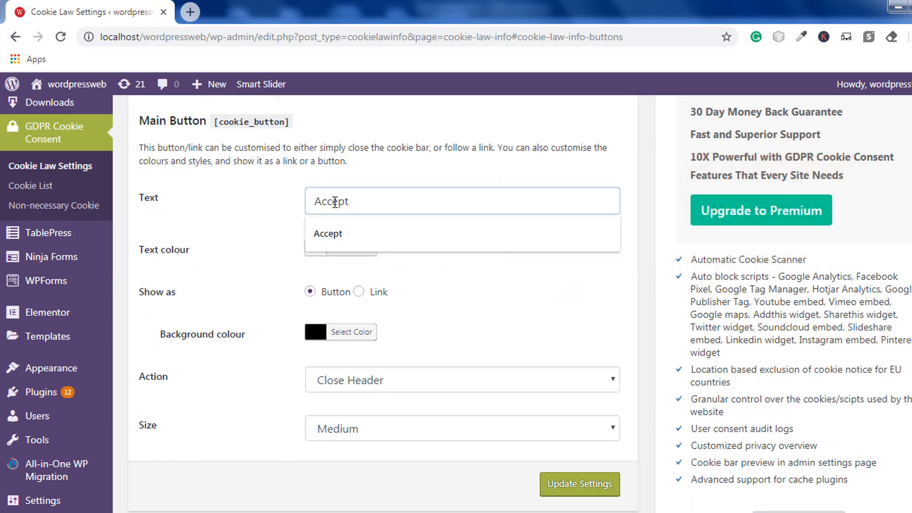
left_click(256, 221)
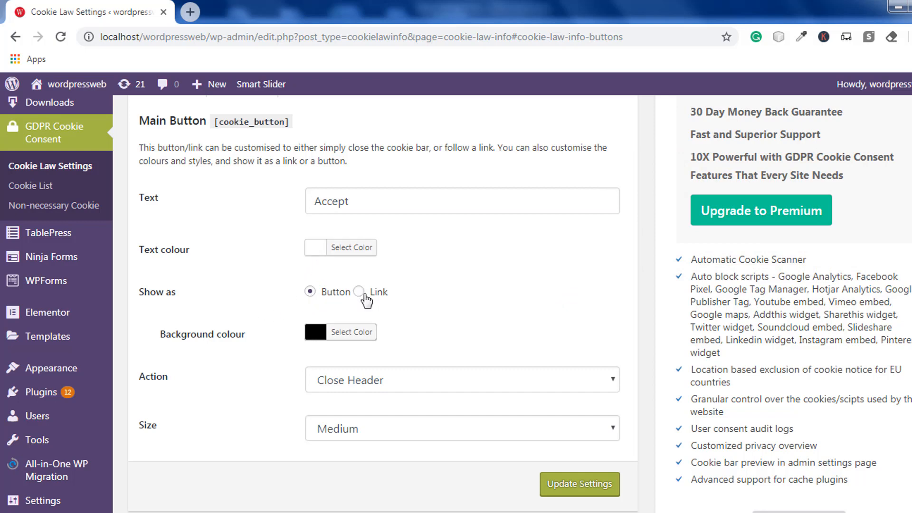
left_click(316, 335)
left_click(316, 336)
left_click(317, 340)
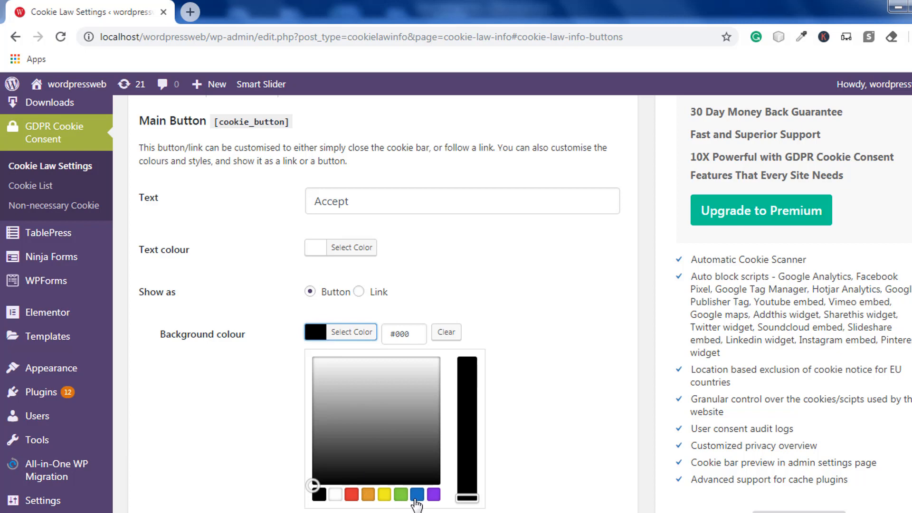
left_click(400, 495)
left_click(243, 384)
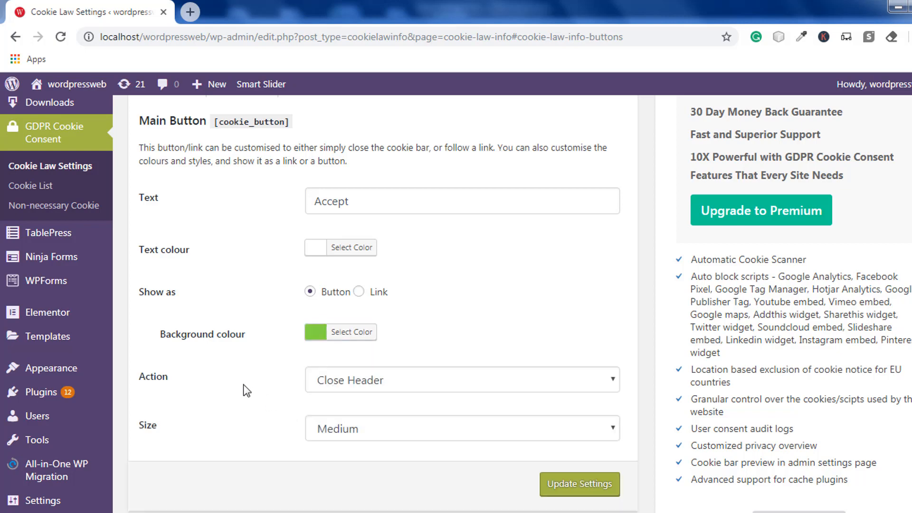
Step: Review the accept button's action and size choices, leaving Close Header and Medium selected
left_click(339, 376)
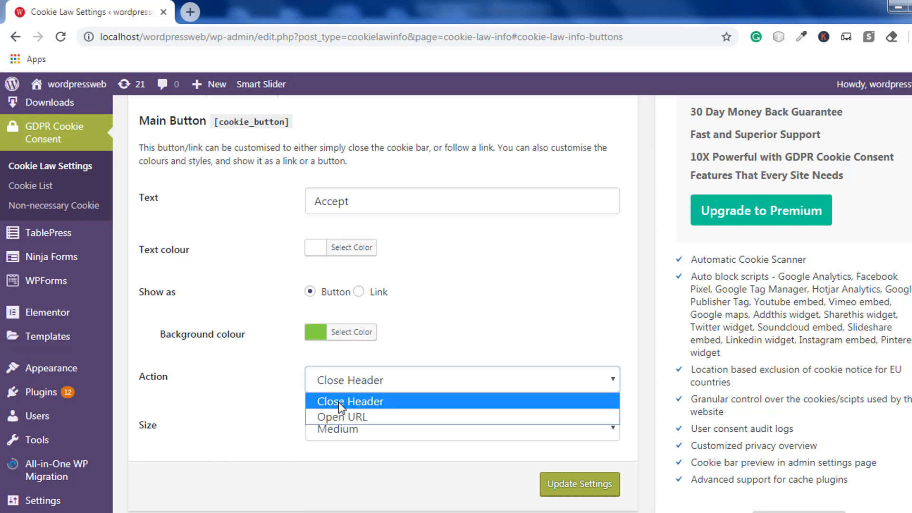
left_click(338, 384)
scroll(340, 375, "down", 3)
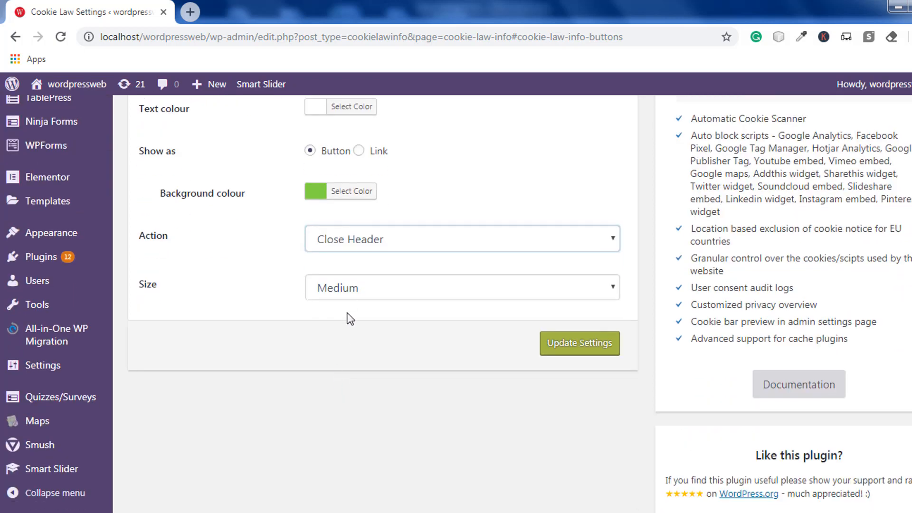
left_click(350, 298)
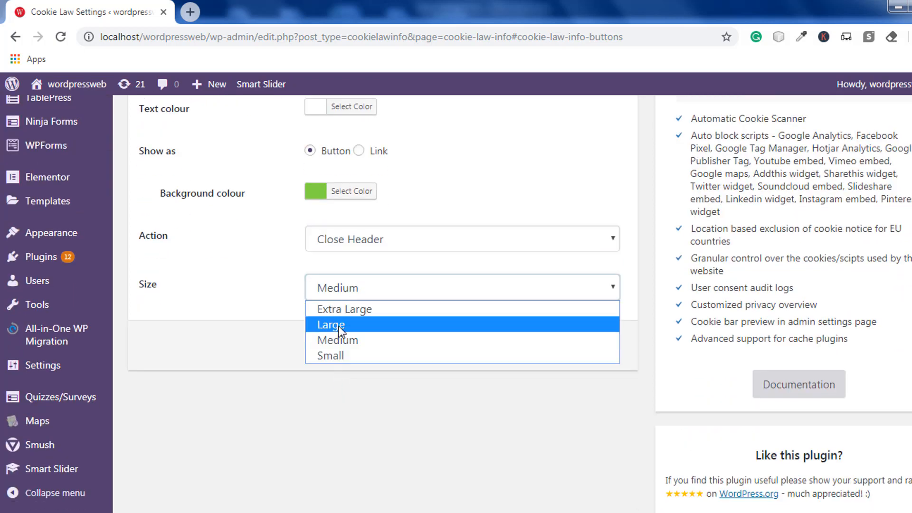
left_click(351, 288)
Step: Look over the accept button's options and save the updated cookie bar settings
scroll(350, 291, "up", 7)
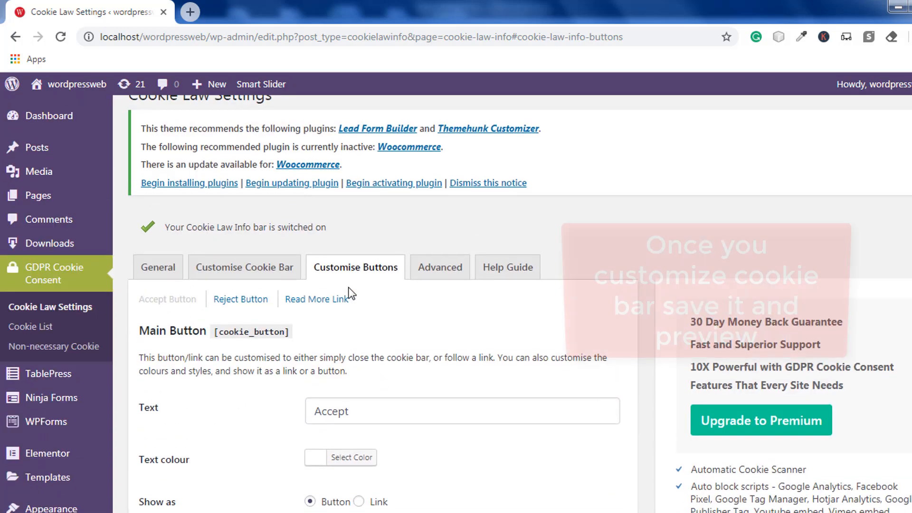
scroll(431, 288, "down", 5)
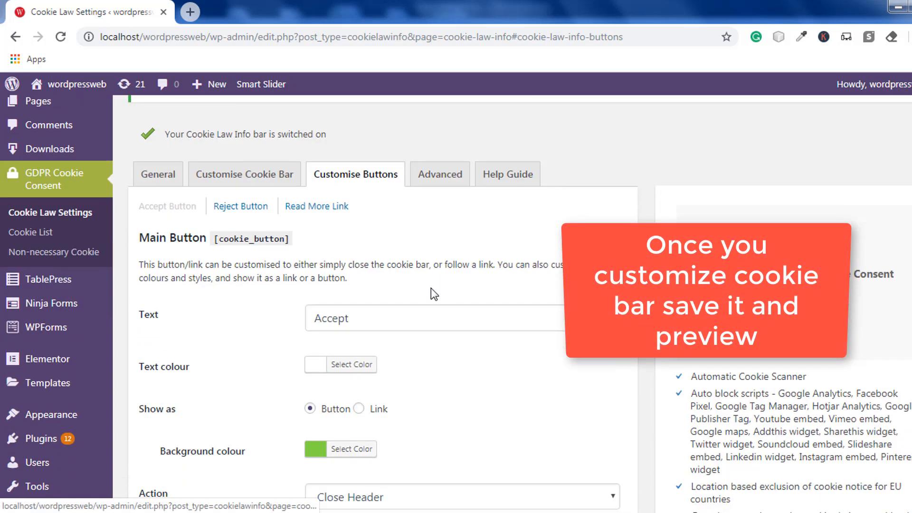
scroll(433, 298, "down", 1)
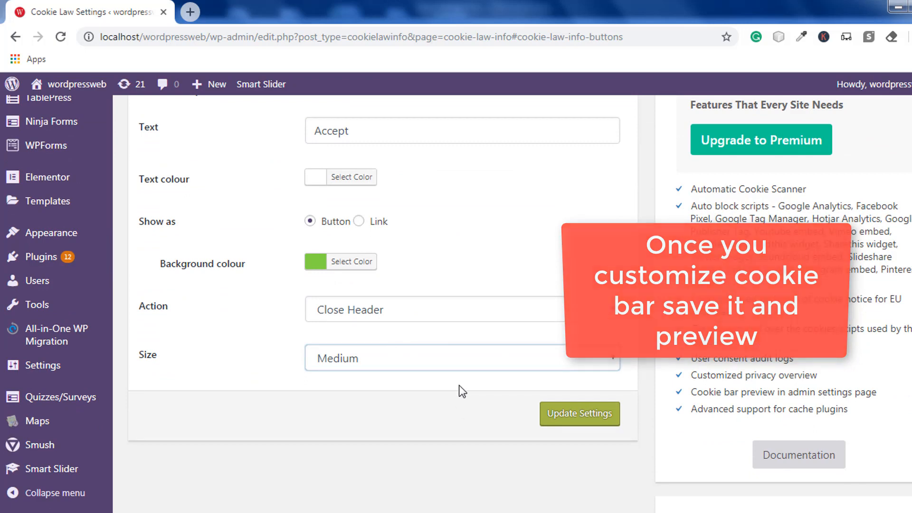
left_click(560, 422)
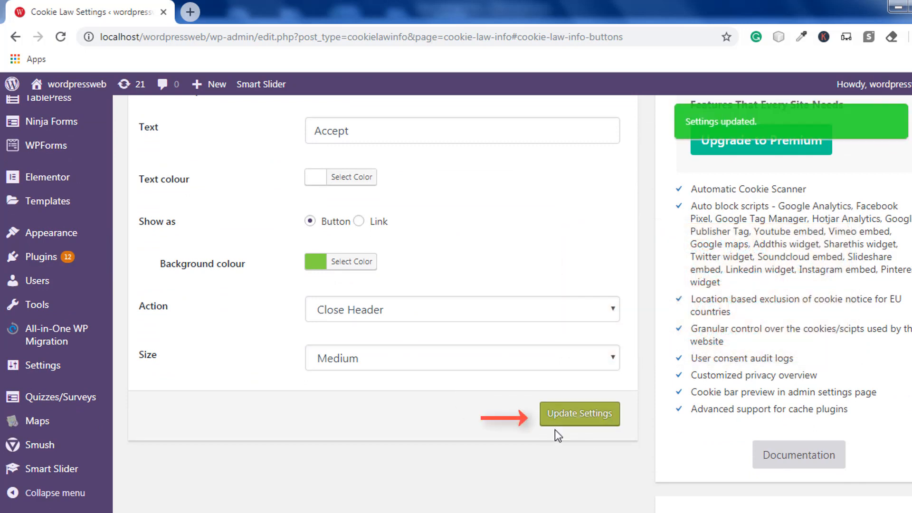
Step: Open the live site in a new browser tab, preview the cookie bar on the home page and accept the cookies
scroll(560, 432, "up", 7)
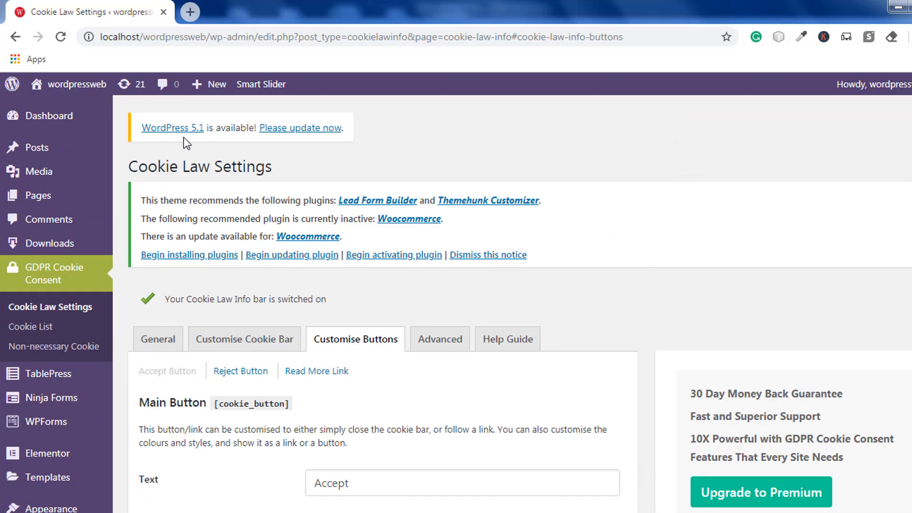
mouse_move(76, 85)
right_click(49, 109)
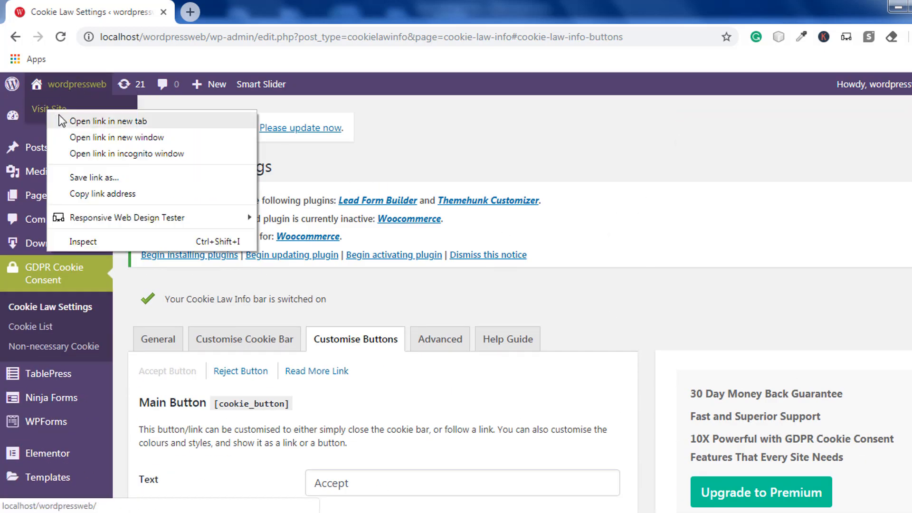
left_click(73, 121)
left_click(202, 9)
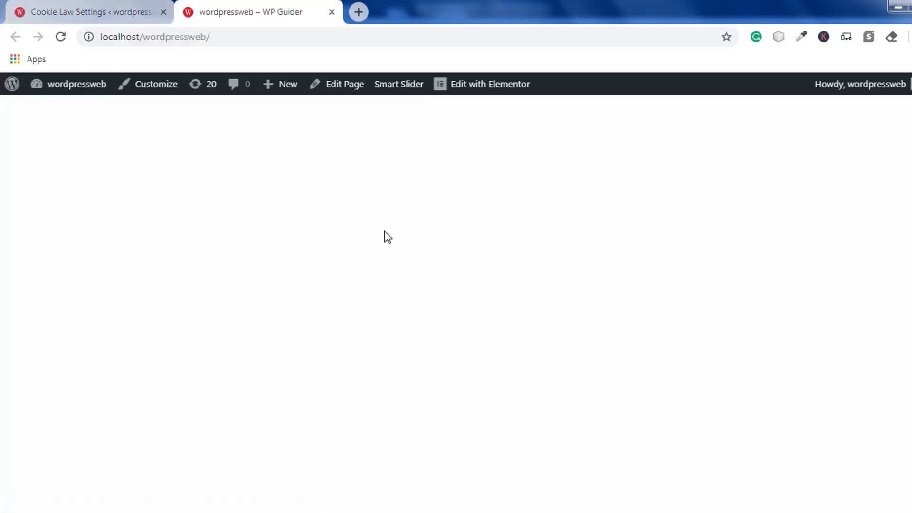
scroll(384, 233, "down", 5)
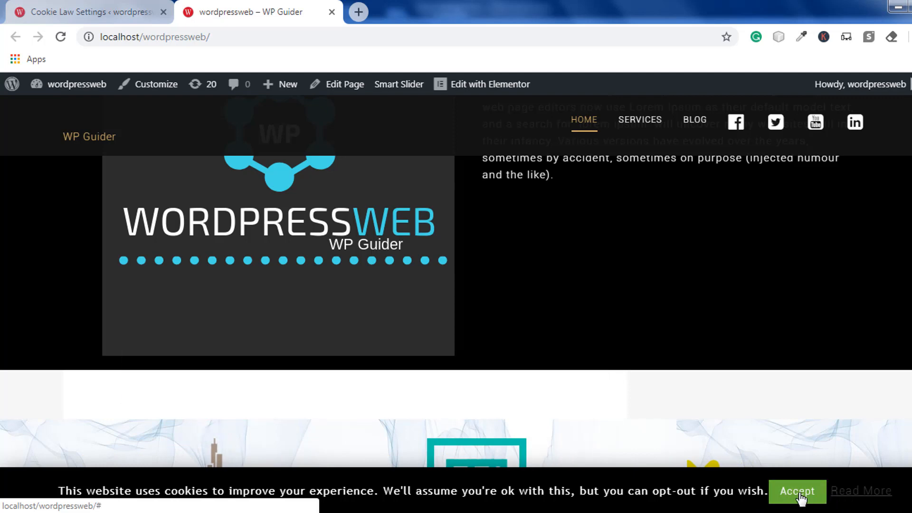
left_click(795, 494)
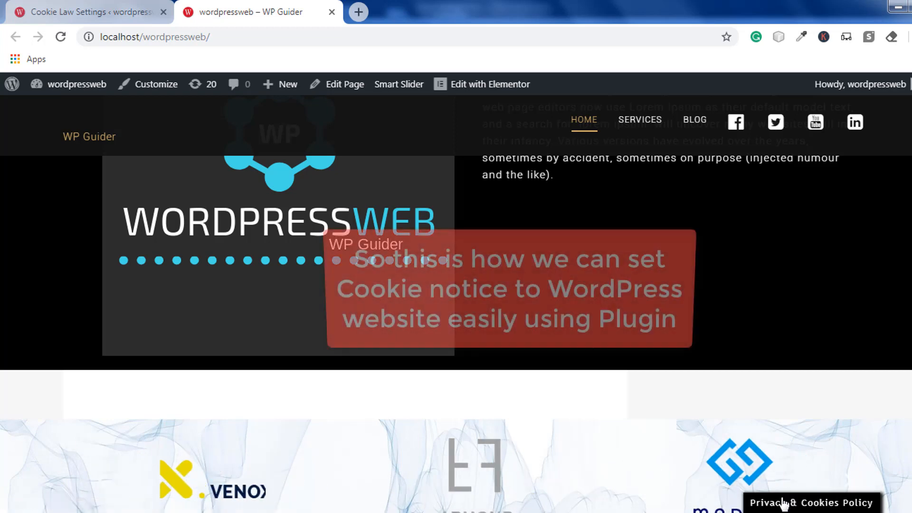